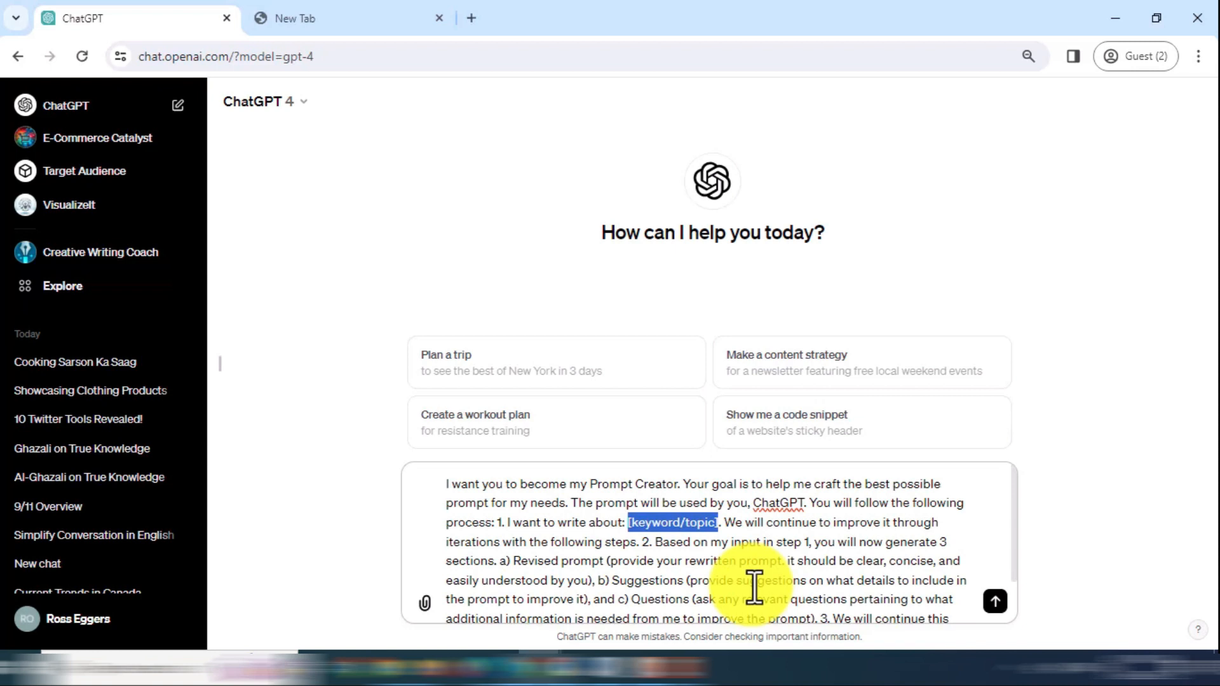
Step: Replace the [keyword/topic] placeholder in the prompt with "design home structure for architect"
type("DES")
key("BackSpace")
key("BackSpace")
key("BackSpace")
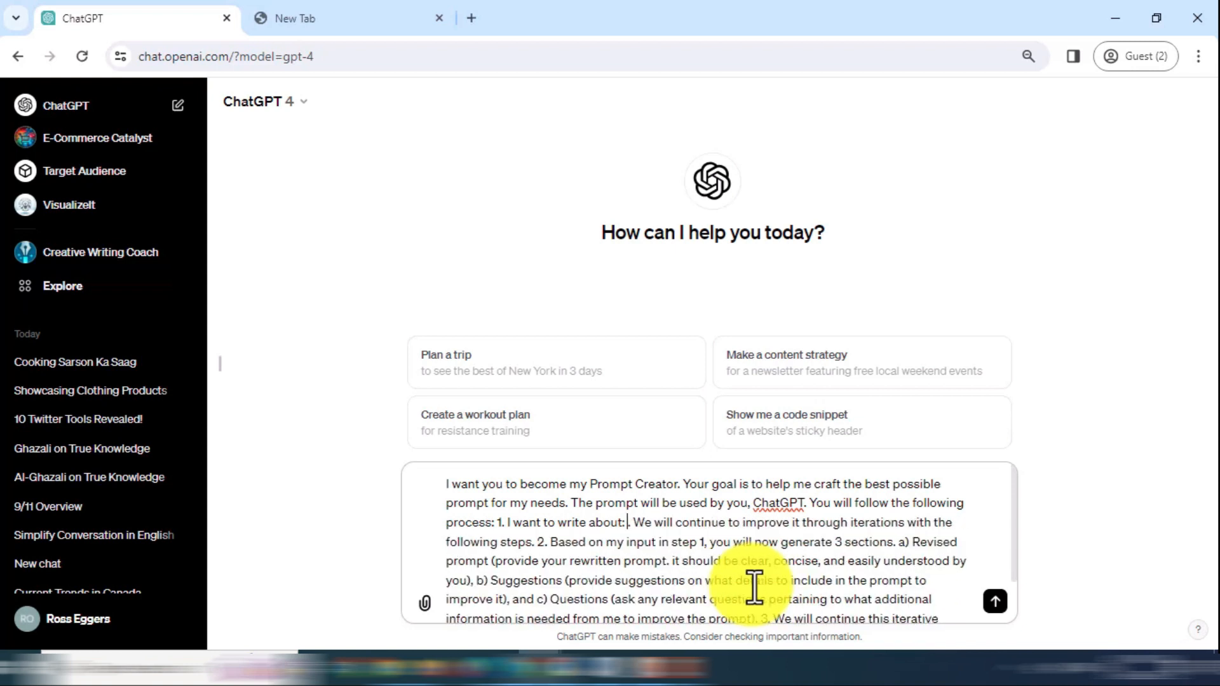
type("de")
type("sign home")
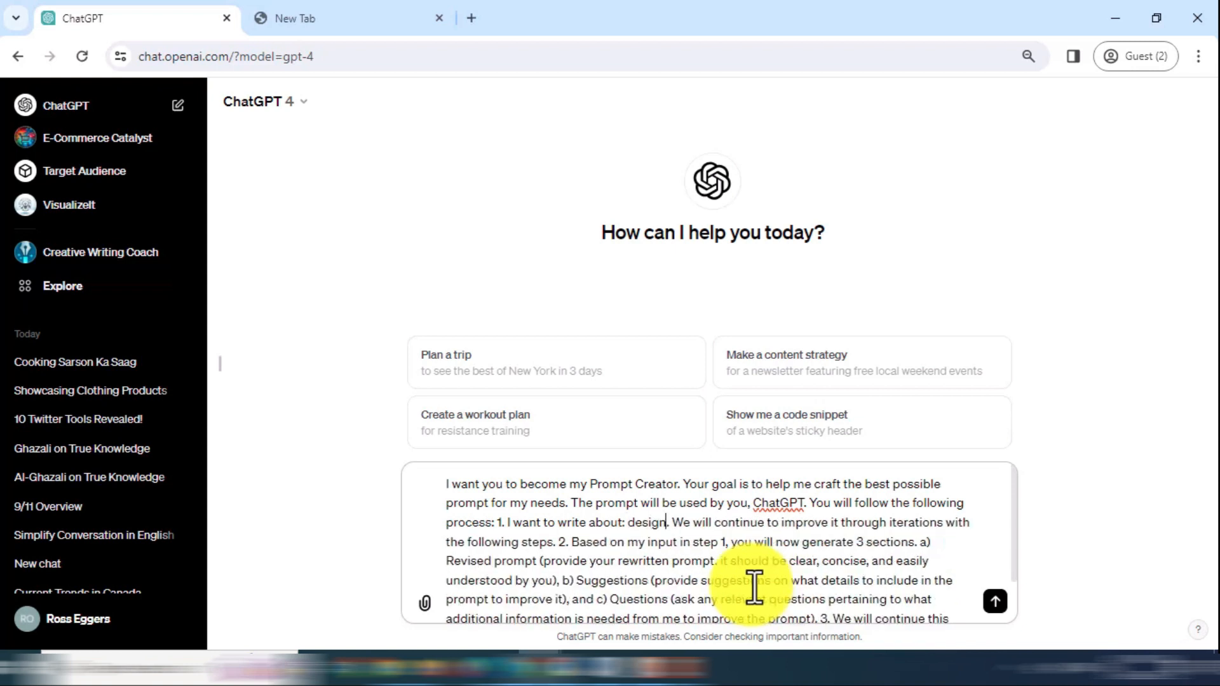
type(" st")
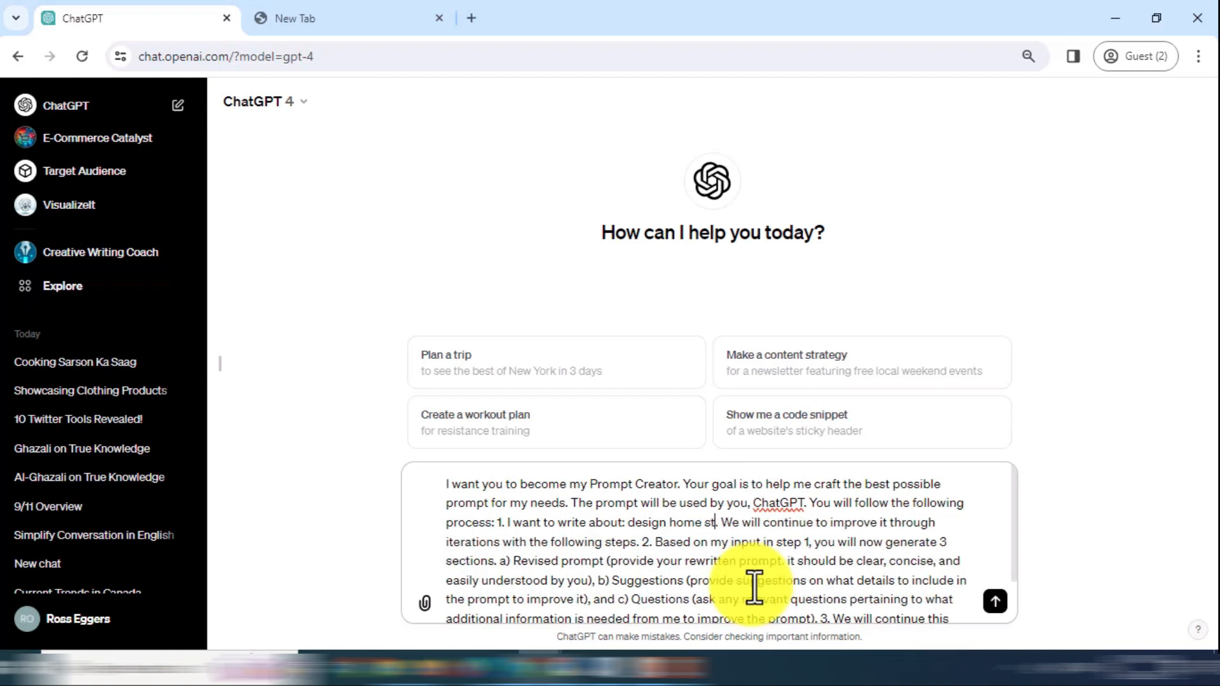
type("ruct")
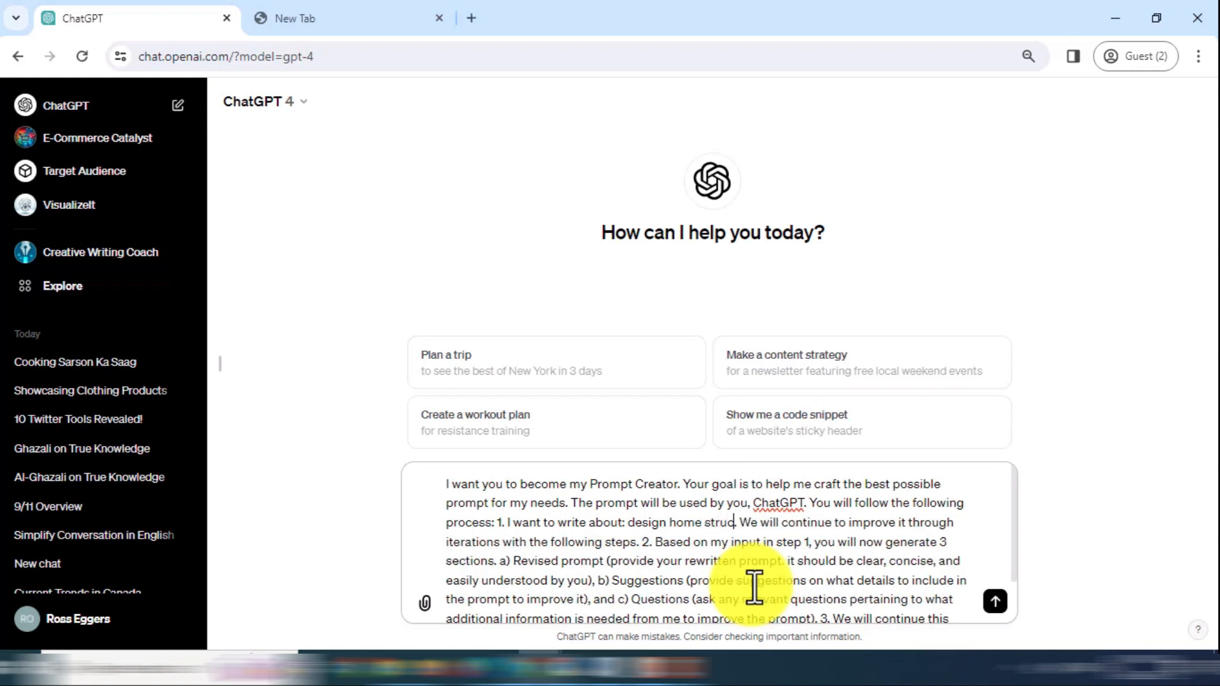
type("u")
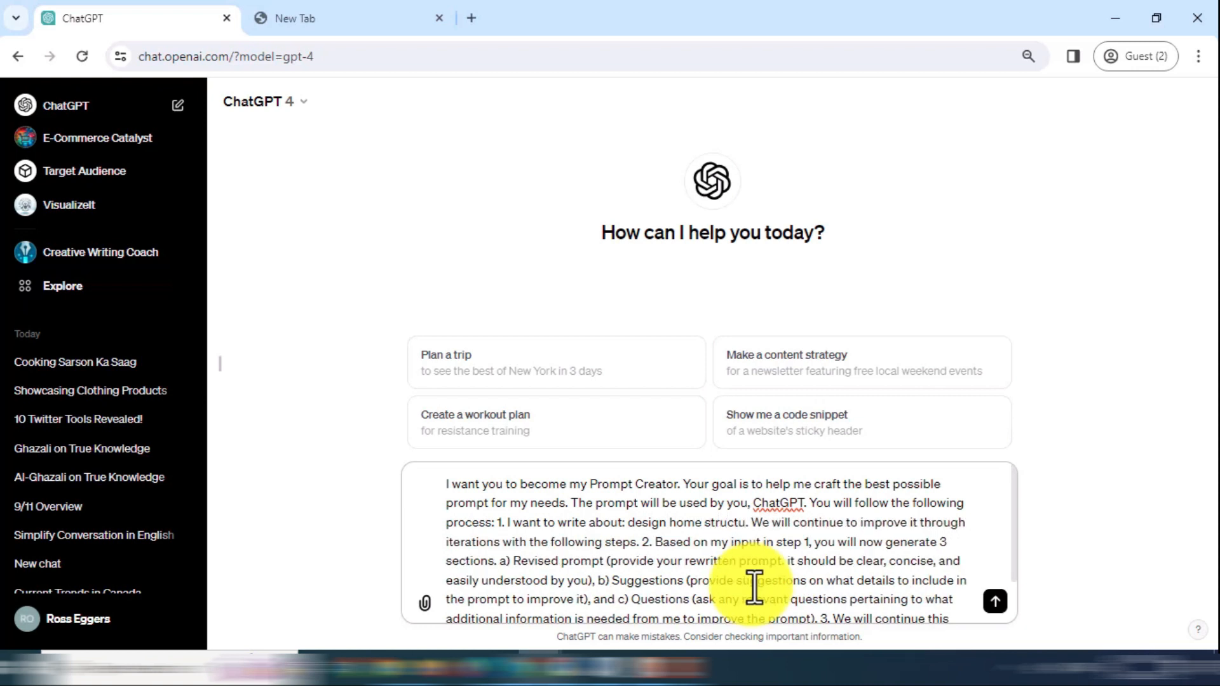
type("re for")
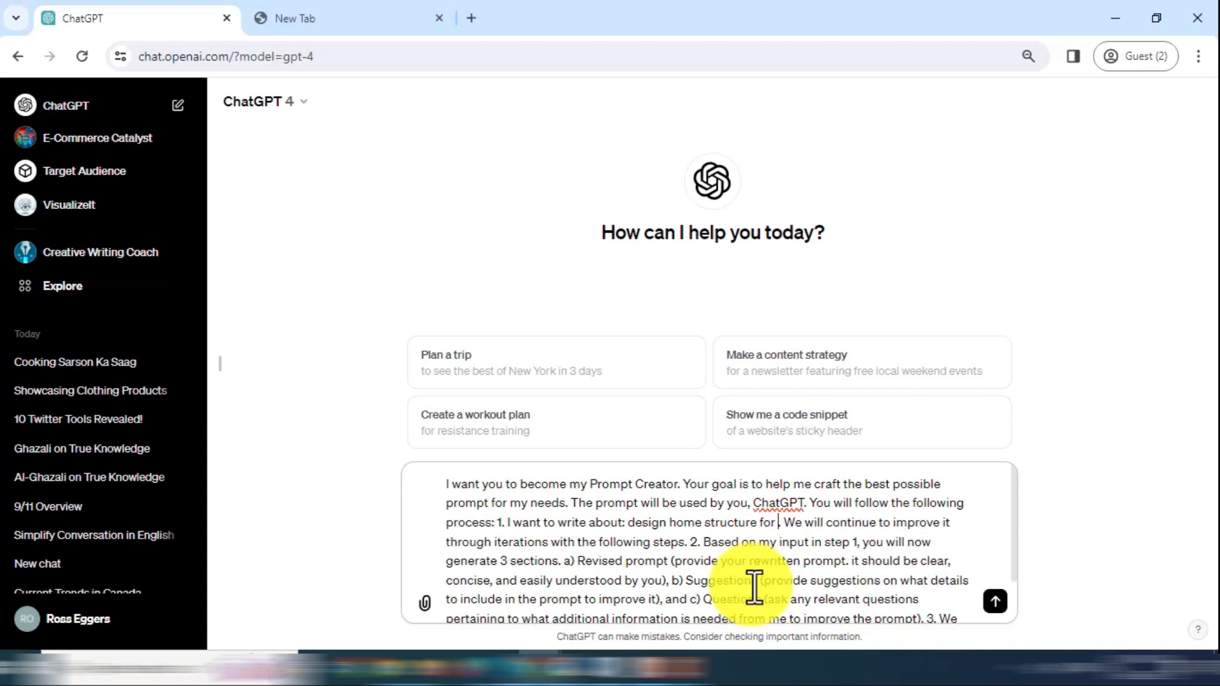
type(" a ")
type("rchit")
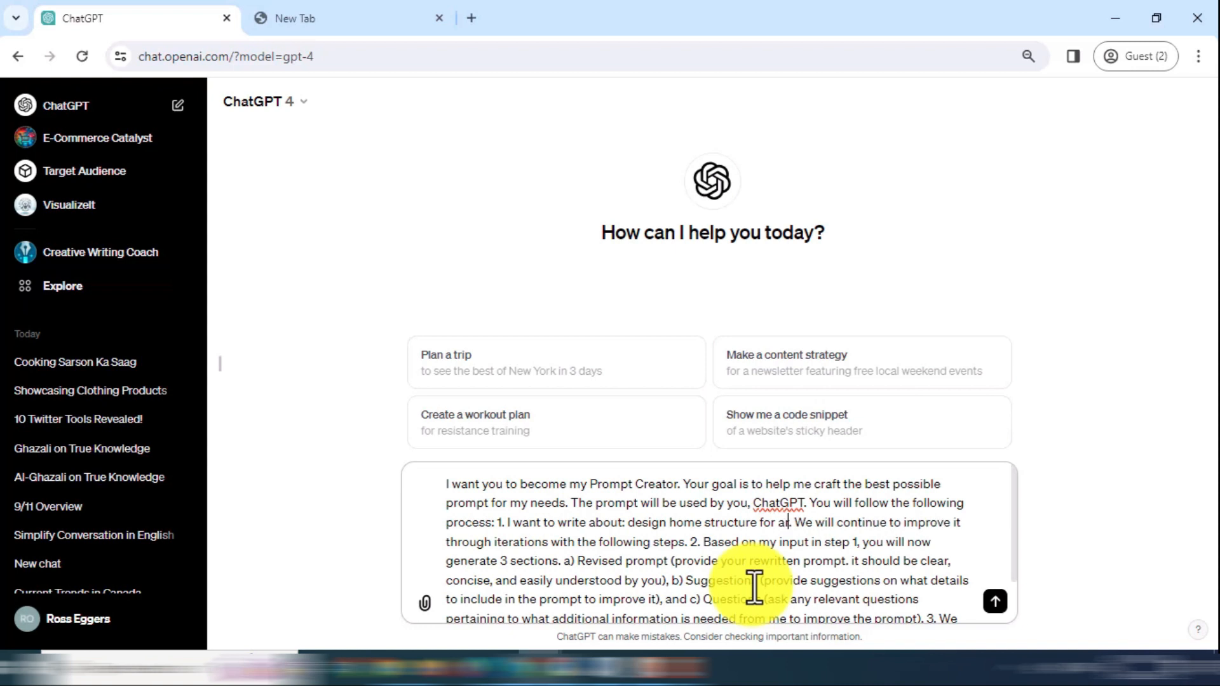
type("ect")
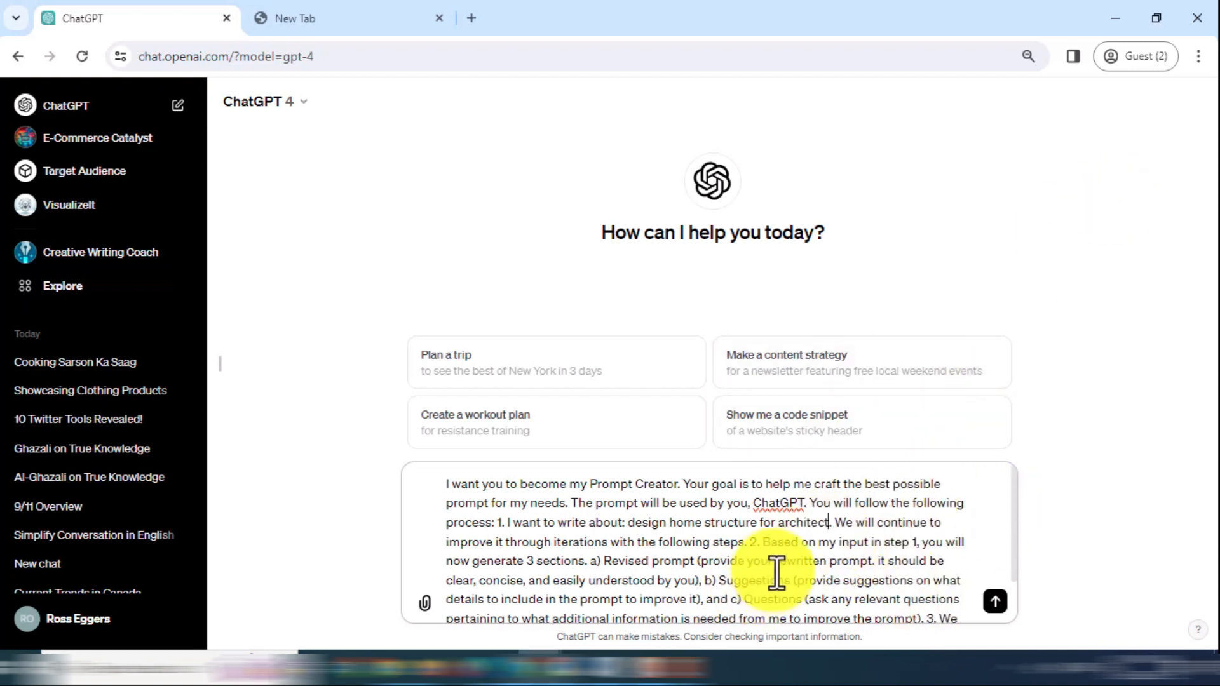
Step: Check the rest of the Prompt Creator prompt and send it
scroll(776, 572, "down", 2)
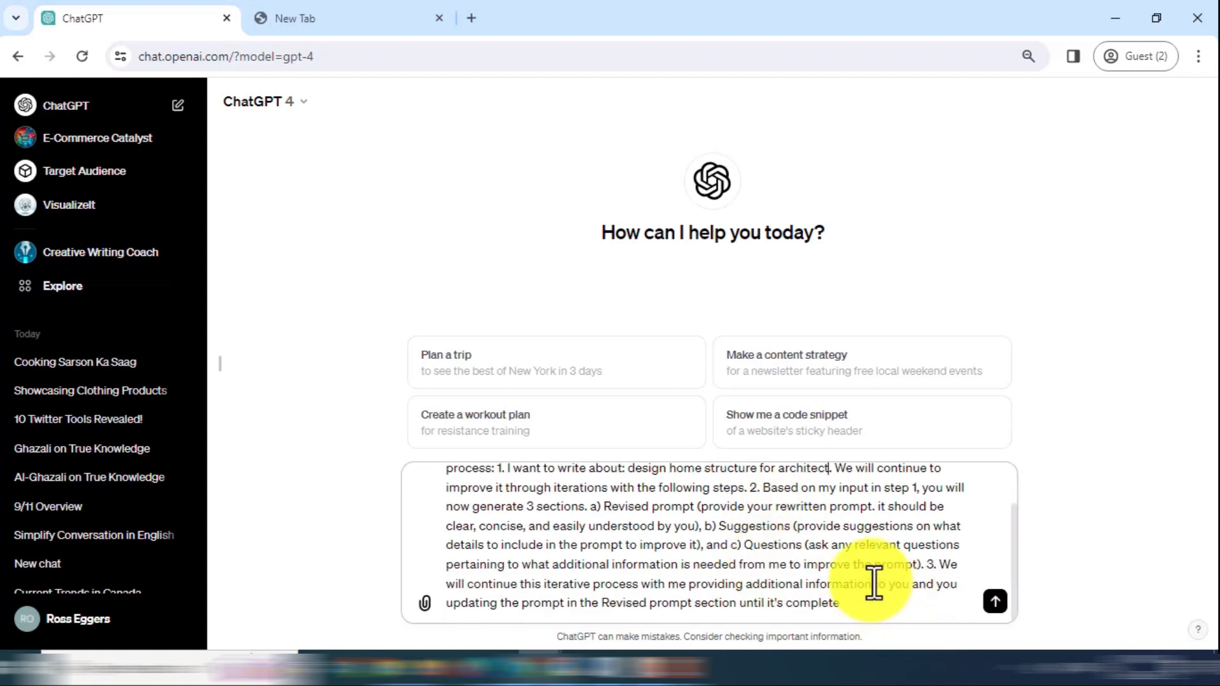
scroll(871, 575, "up", 2)
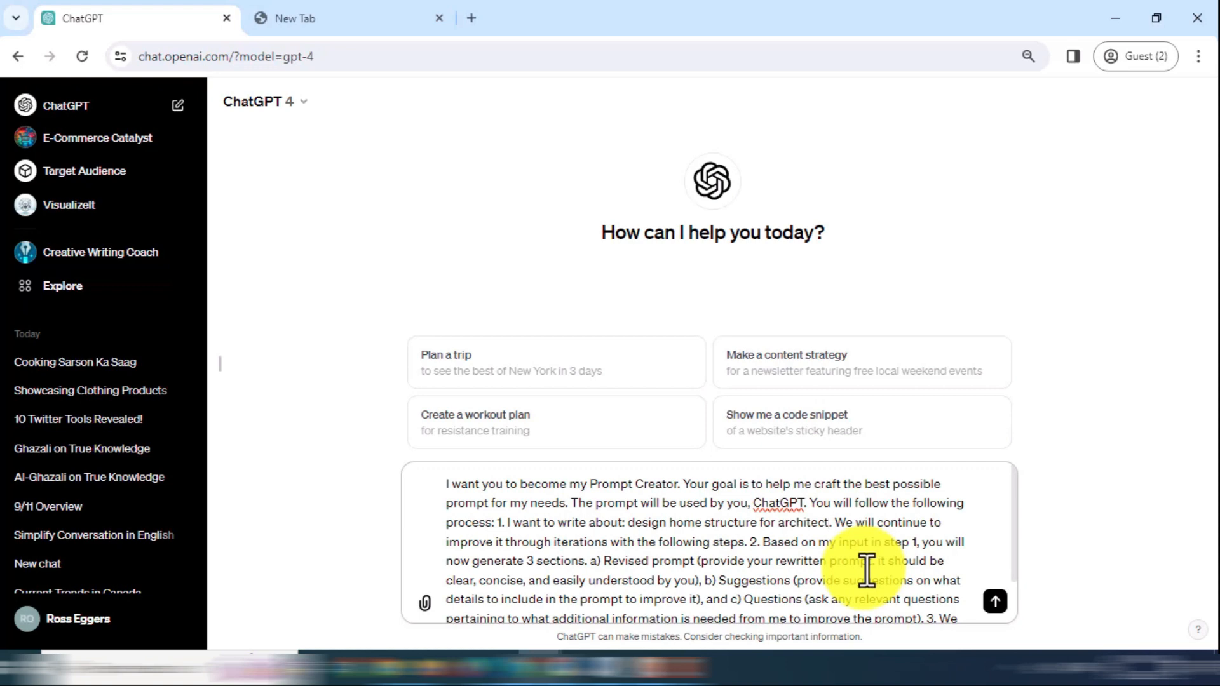
key("Return")
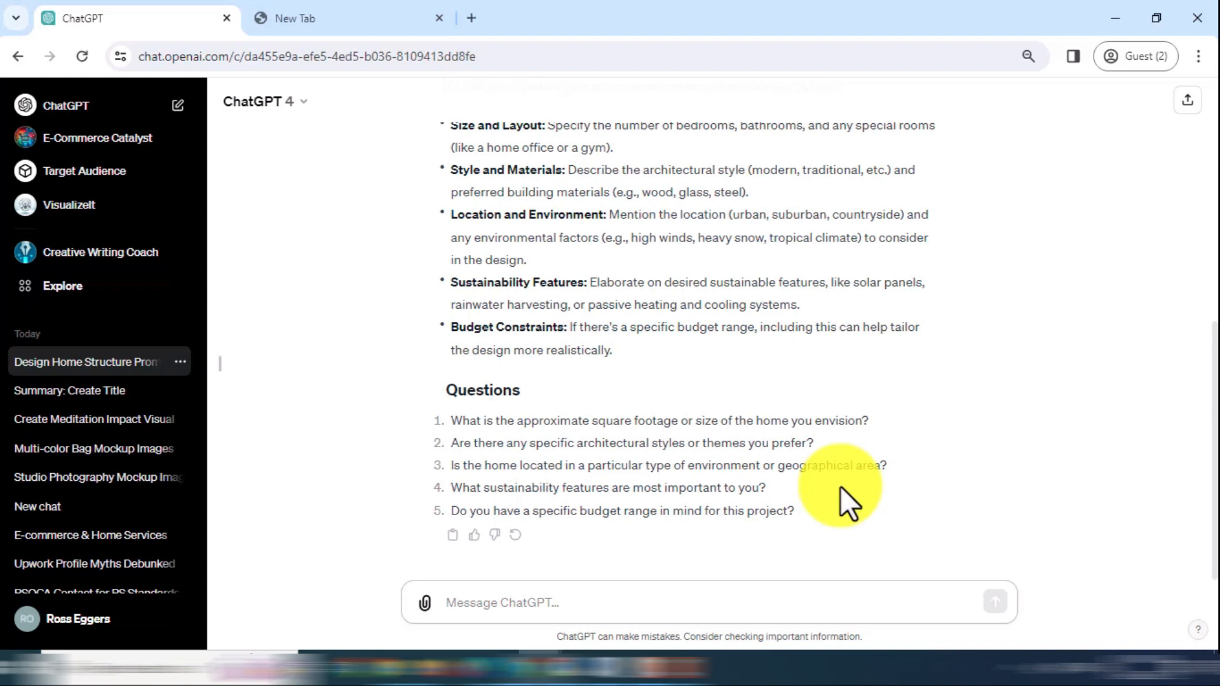
Step: Reply with 1360 square foot x 1360 square foot, Asian architectural style, home located in society, smart features, and budget limit 1 crore (Pakistani rupees)
left_click(621, 607)
type("1360 square foot x 1360 square foot, asian arcitectural style, home located in society, smart features, budget limit 1 crore (pakistani rupees).")
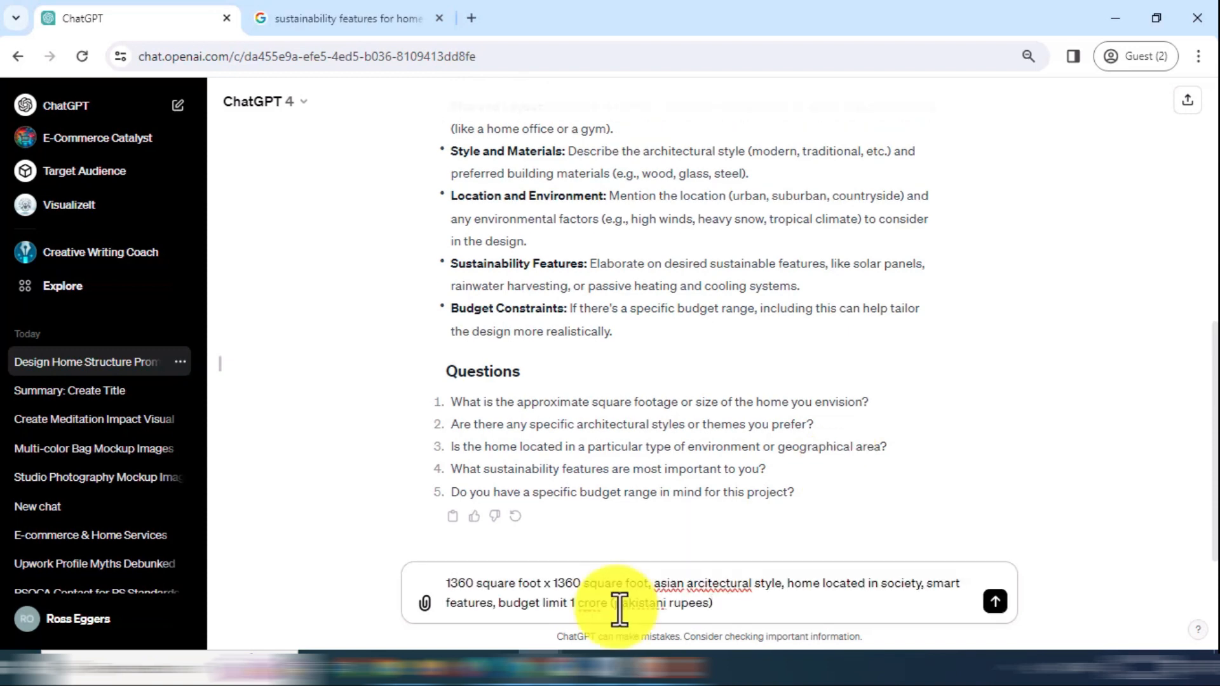
key("Return")
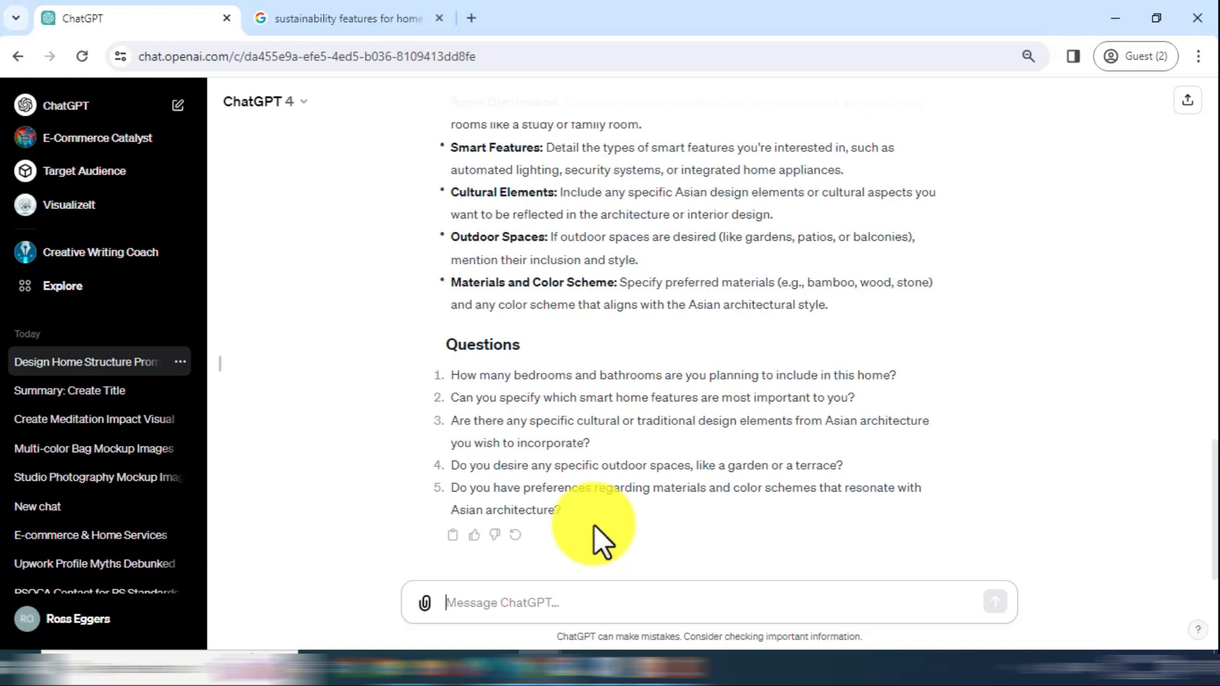
type("3 bed room in")
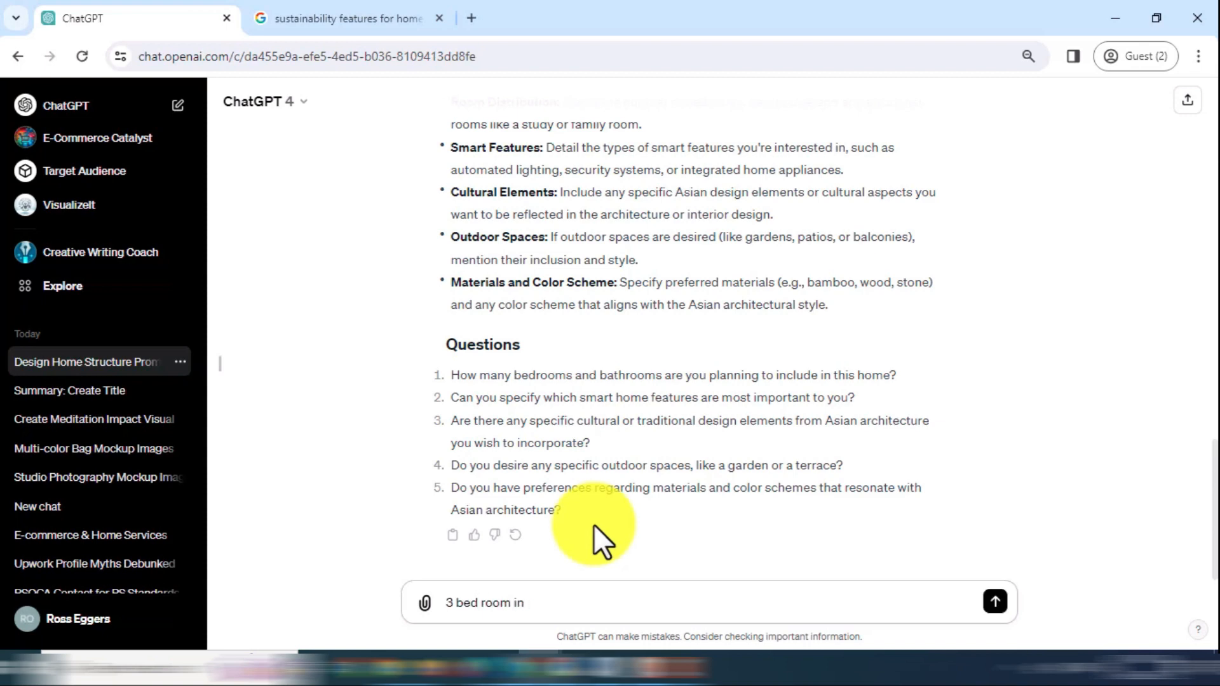
key("BackSpace")
key("BackSpace")
key("BackSpace")
key("BackSpace")
key("BackSpace")
key("BackSpace")
key("BackSpace")
key("BackSpace")
type("rooms a")
key("BackSpace")
key("BackSpace")
key("BackSpace")
key("BackSpace")
key("BackSpace")
key("BackSpace")
key("BackSpace")
key("BackSpace")
key("BackSpace")
key("BackSpace")
key("BackSpace")
key("BackSpace")
Step: Begin the reply with "4 bedrooms and 2 attached bathrooms and 1 bathroom outside the room"
type("4 bedrooms and 2 bathrooms, 1 bathrooms")
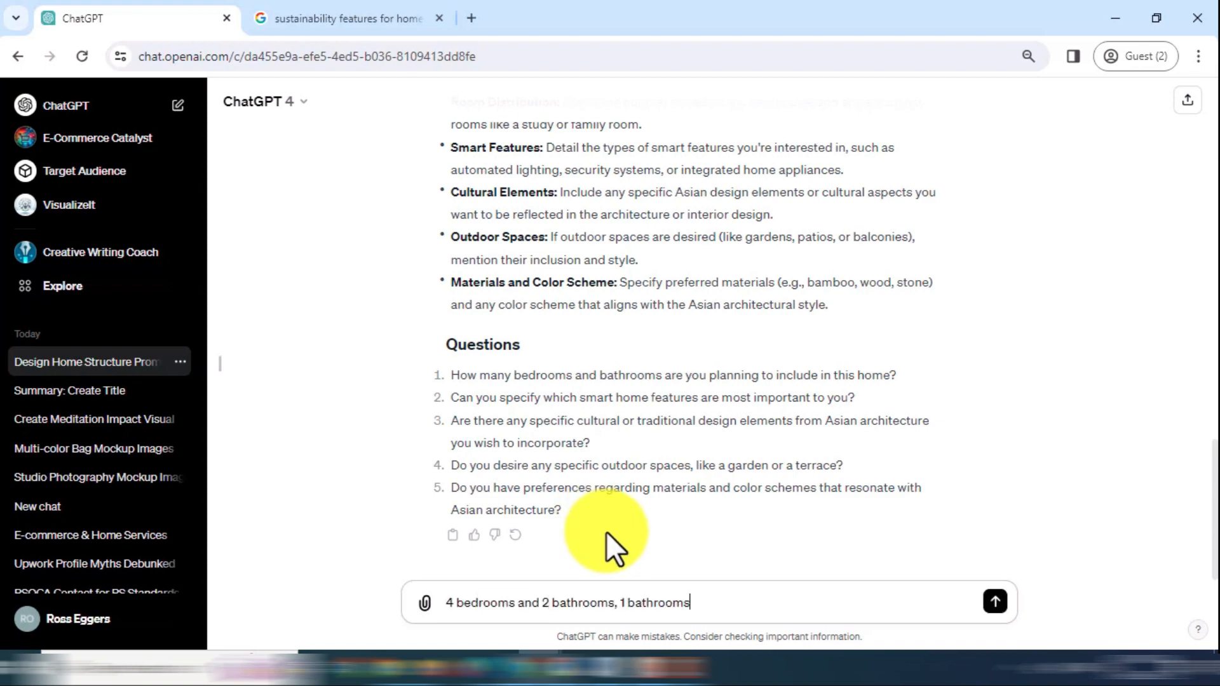
key("BackSpace")
key("BackSpace")
key("BackSpace")
key("BackSpace")
key("BackSpace")
key("BackSpace")
key("BackSpace")
key("BackSpace")
key("BackSpace")
key("BackSpace")
key("BackSpace")
key("BackSpace")
key("BackSpace")
key("BackSpace")
key("BackSpace")
key("BackSpace")
key("BackSpace")
key("BackSpace")
key("BackSpace")
key("BackSpace")
type("attached bathrooms and 1 bathroom outside the room")
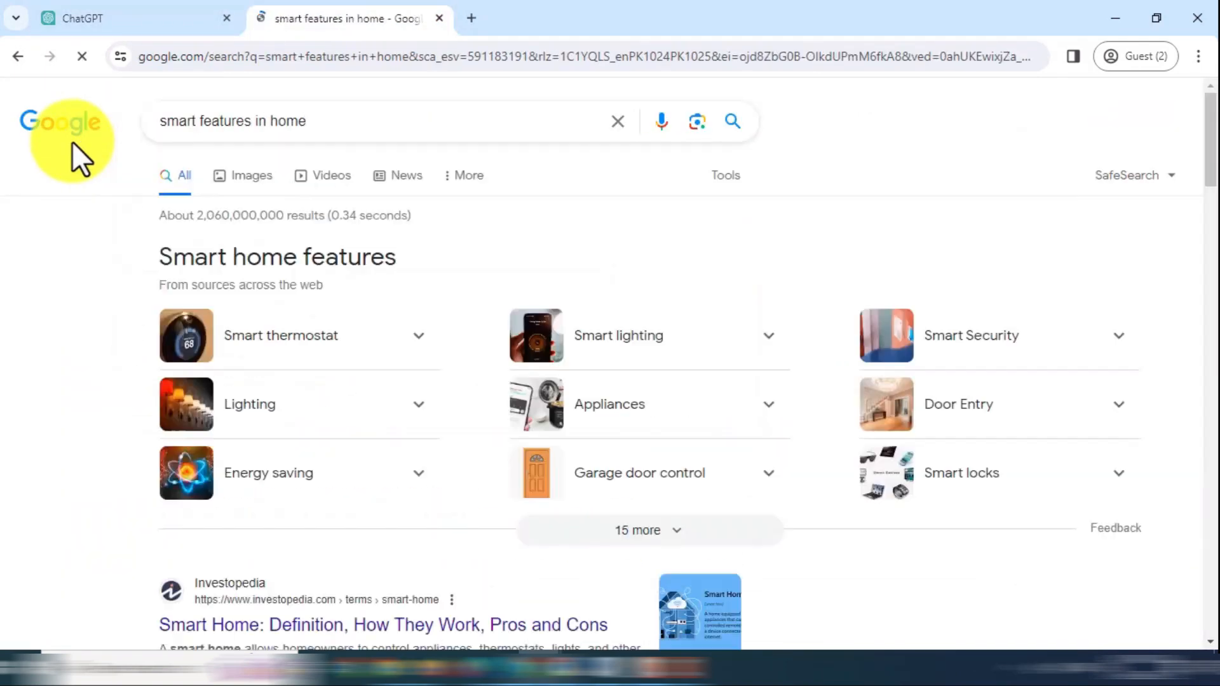
Step: Expand the smart home features in the Google results for "smart features in home" and look through them
left_click(762, 529)
scroll(772, 445, "down", 3)
scroll(772, 445, "down", 2)
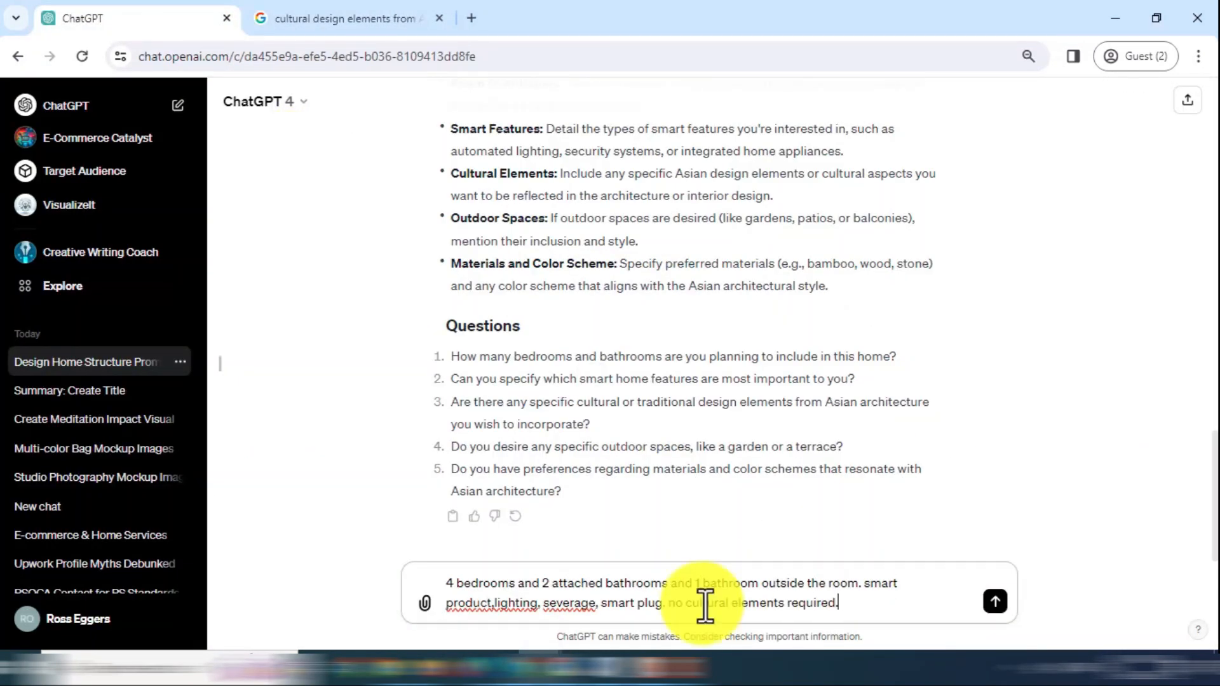
Step: Finish and send the reply: no cultural elements, lawn or garage space, tiles, some wood work, off white, orange and creme colors, plus others per design
type("elements required. yes leave some space for lawn or garage.")
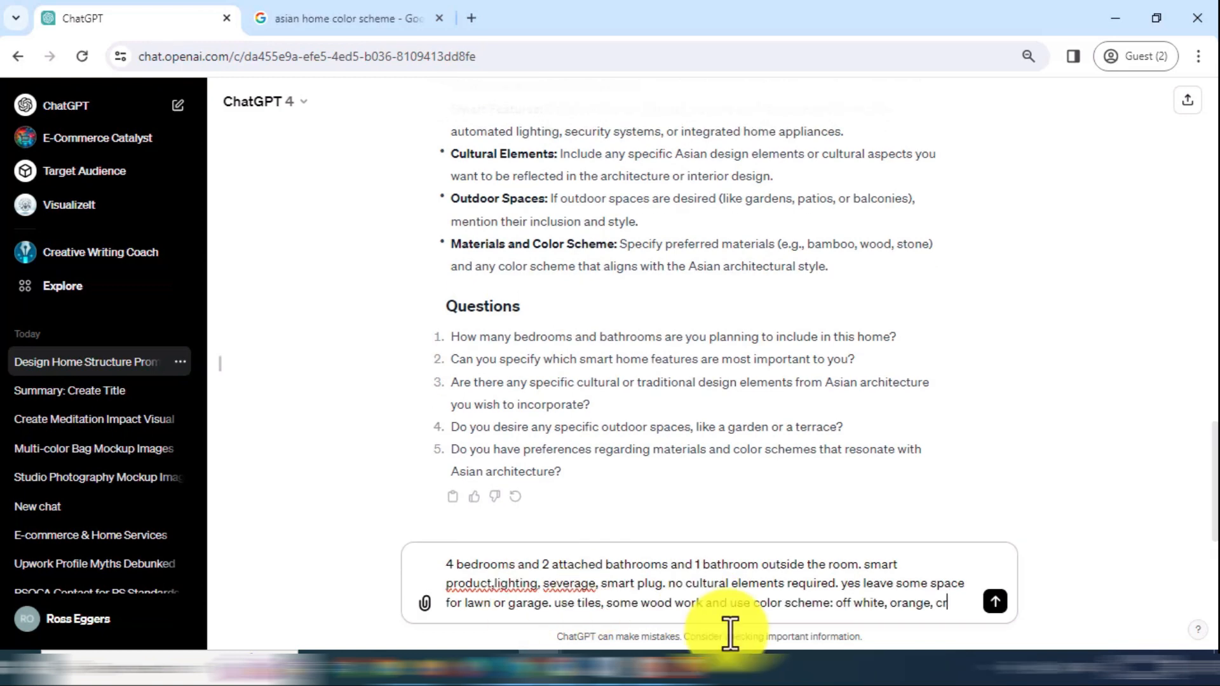
type("reme color and add color as per design.")
key("Return")
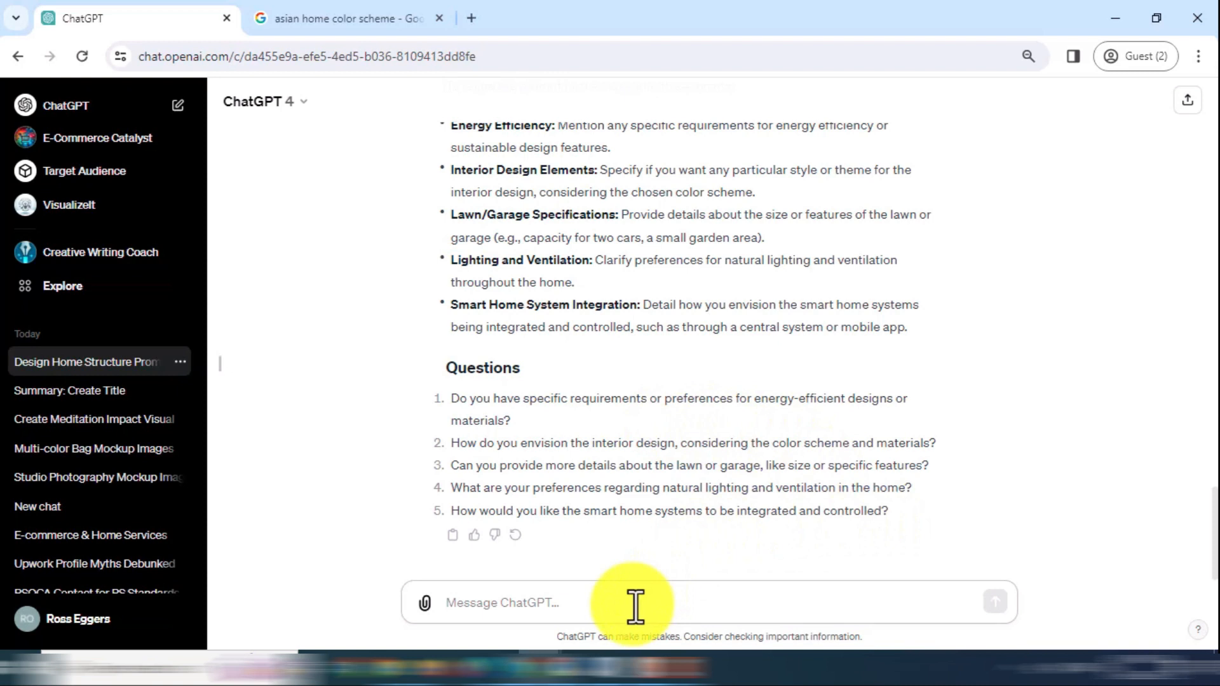
Step: Begin the next reply with "i have no energy efficient design suggest me the best,"
type("i have no design")
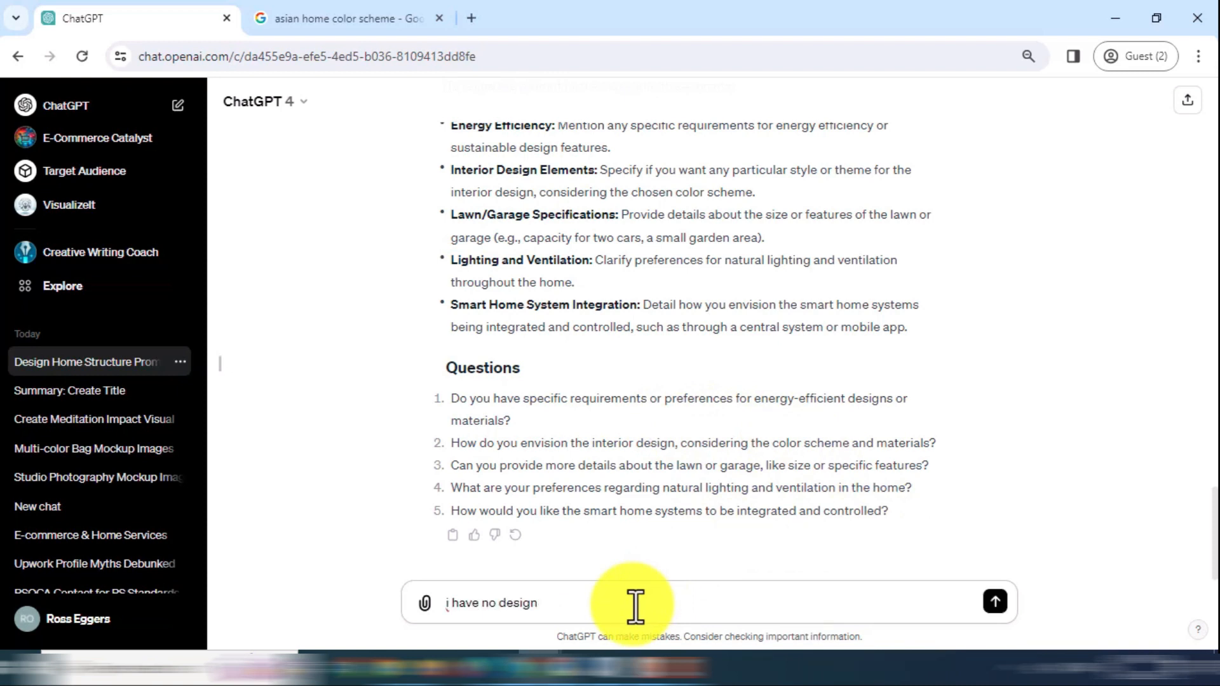
key("BackSpace")
key("BackSpace")
key("BackSpace")
key("BackSpace")
key("BackSpace")
key("BackSpace")
type("energy effficient design su")
type("ggest me the best, use na")
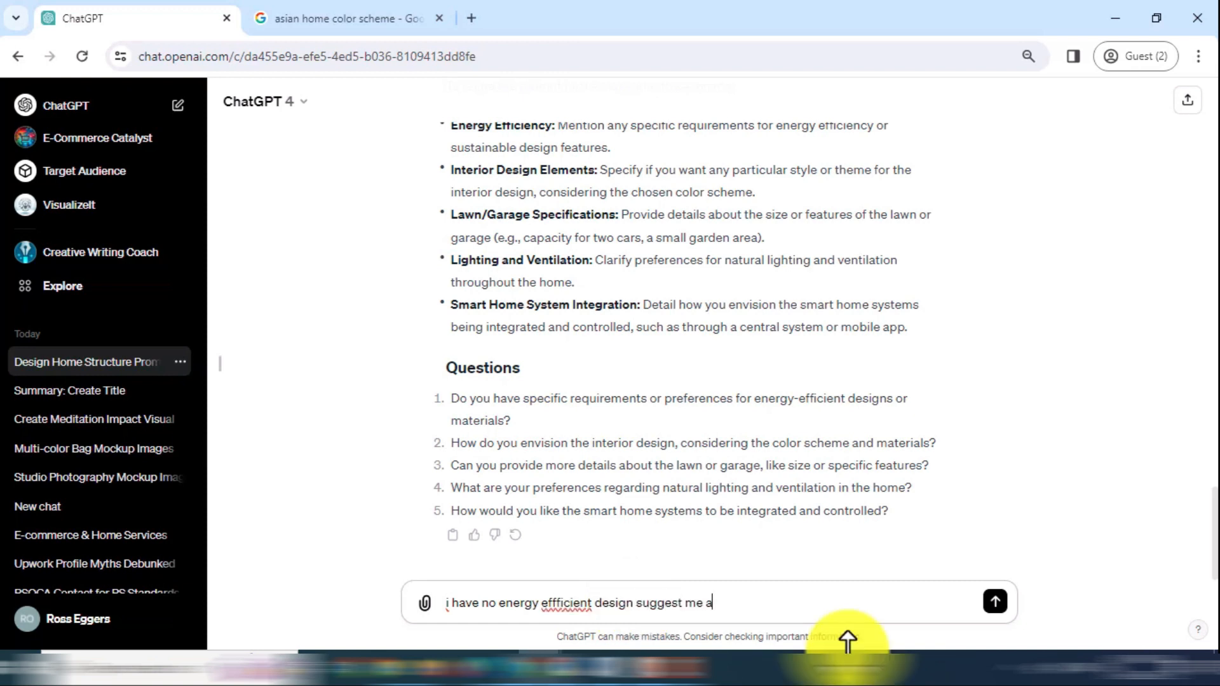
key("BackSpace")
type("the best,")
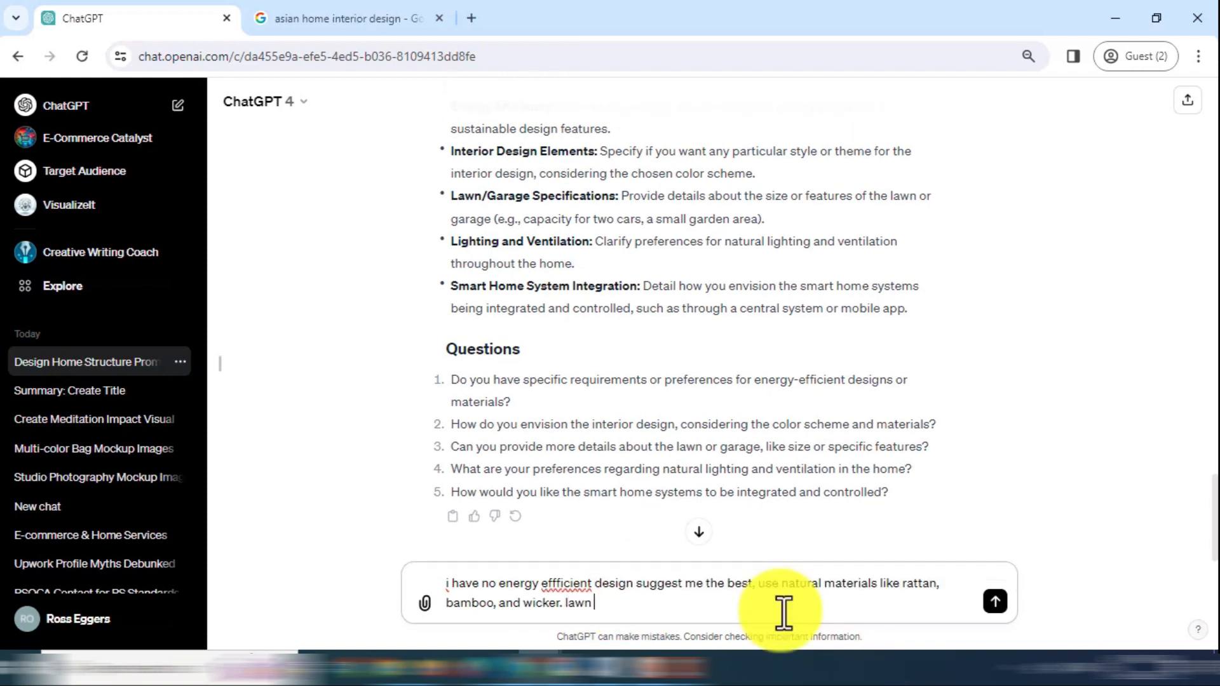
Step: Add a lawn between 100-250 square foot, an adjusted ventilation area and no smart home integration to the reply, and send it
type("adjust in")
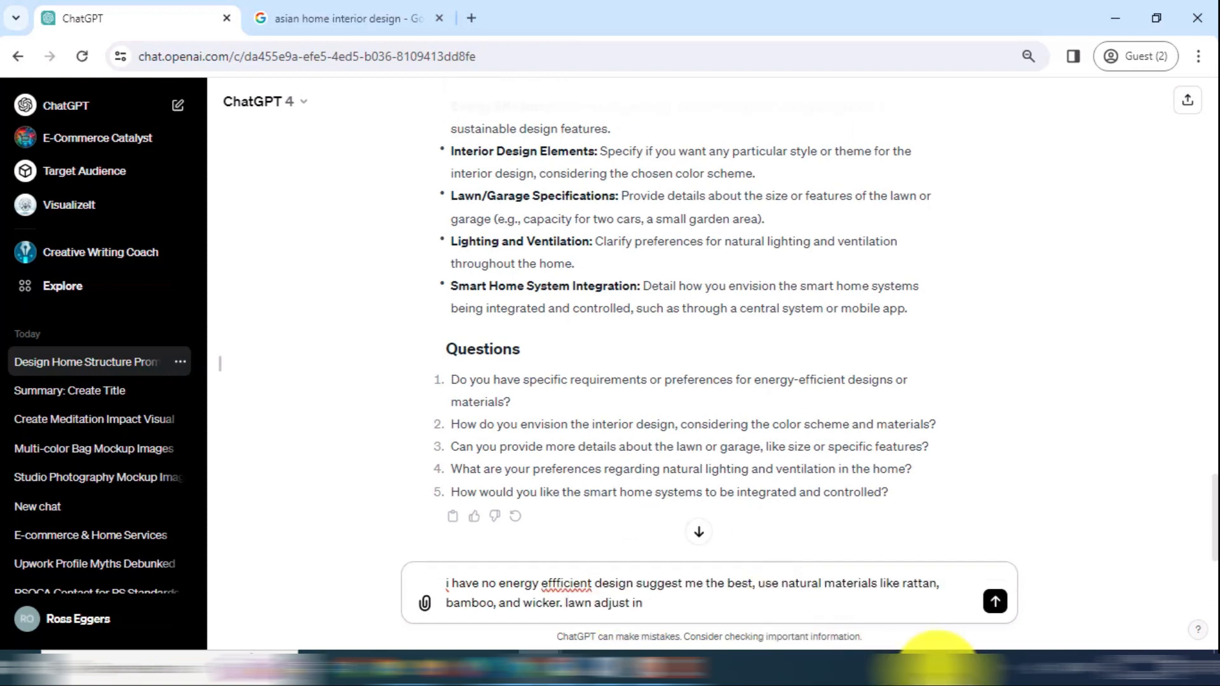
type(" between 100-250 square foot,yes adjust ventilation area. no need too integrate smart home")
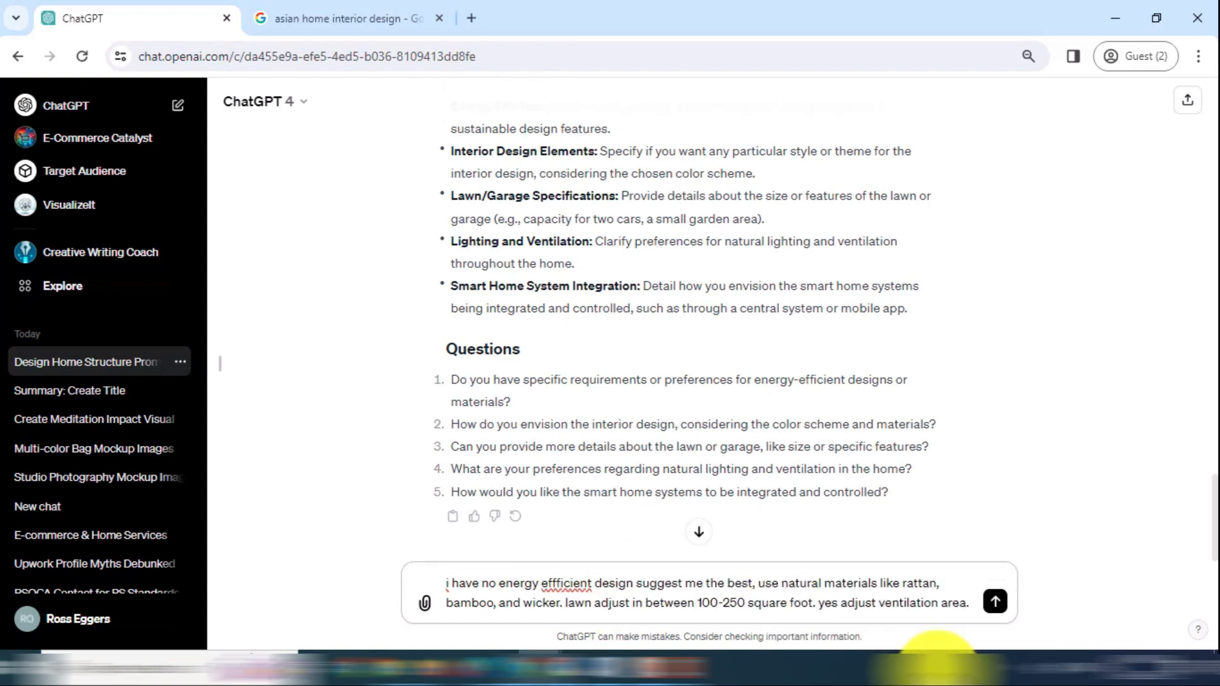
key("Return")
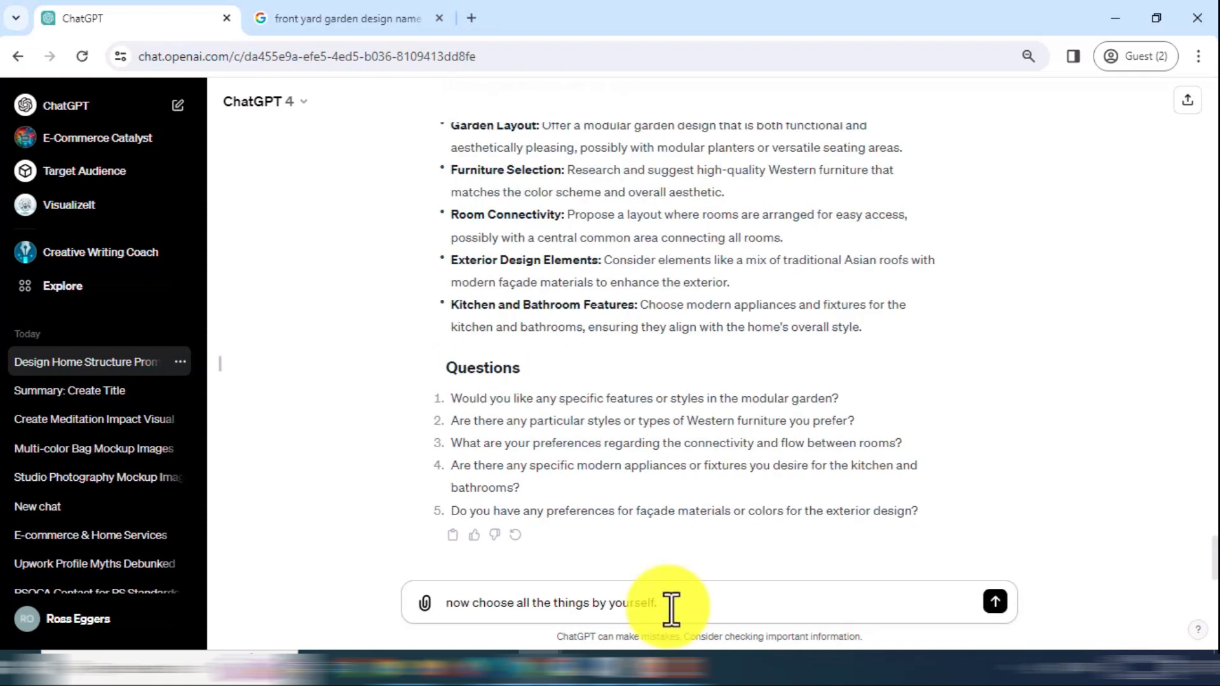
Step: Send the reply "now choose all the things by yourself." and read through the finalized prompt
key("Return")
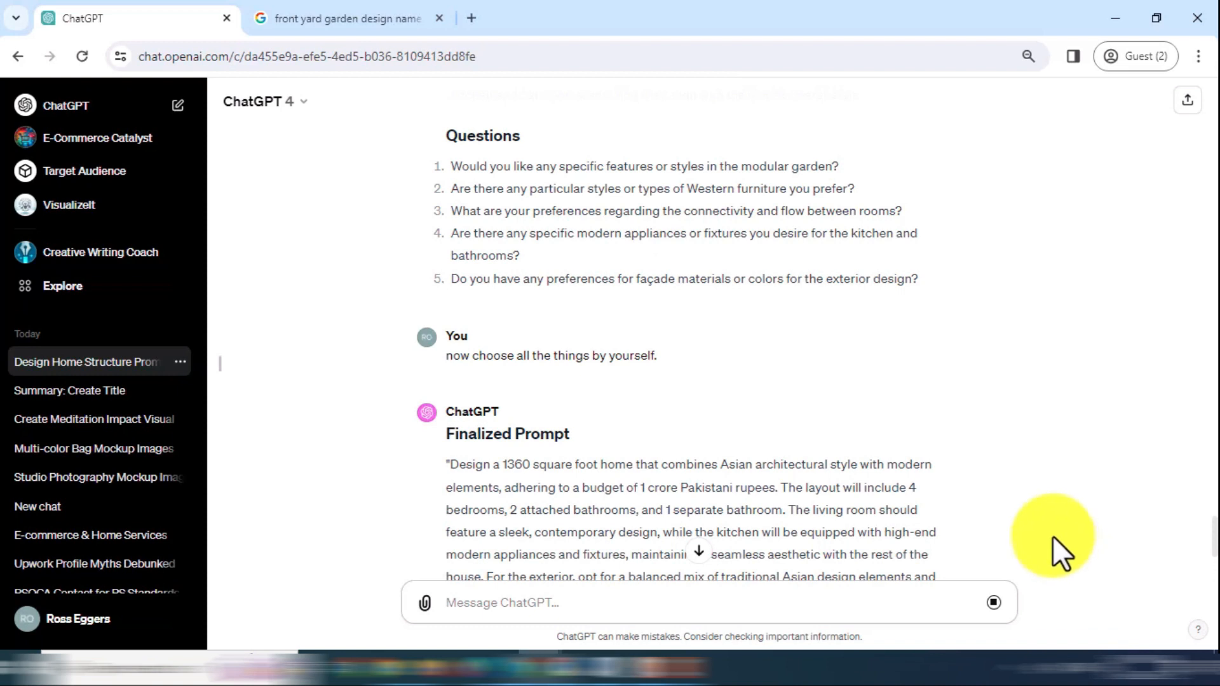
scroll(1089, 474, "down", 5)
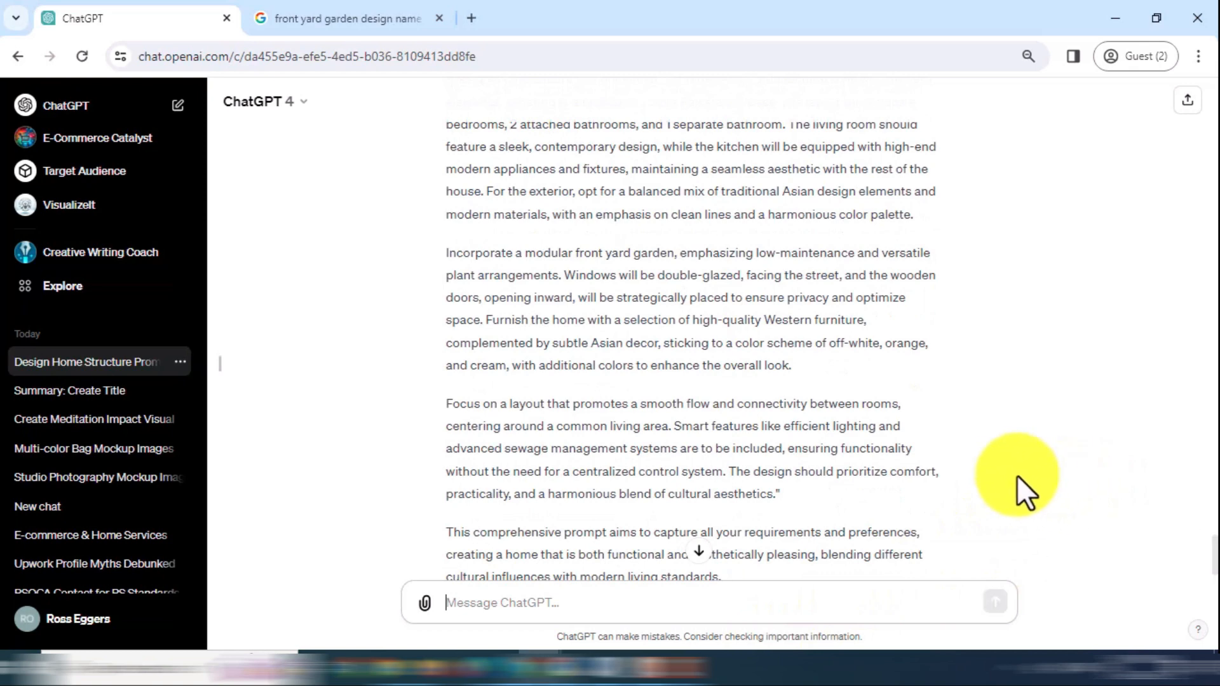
scroll(1016, 475, "down", 1)
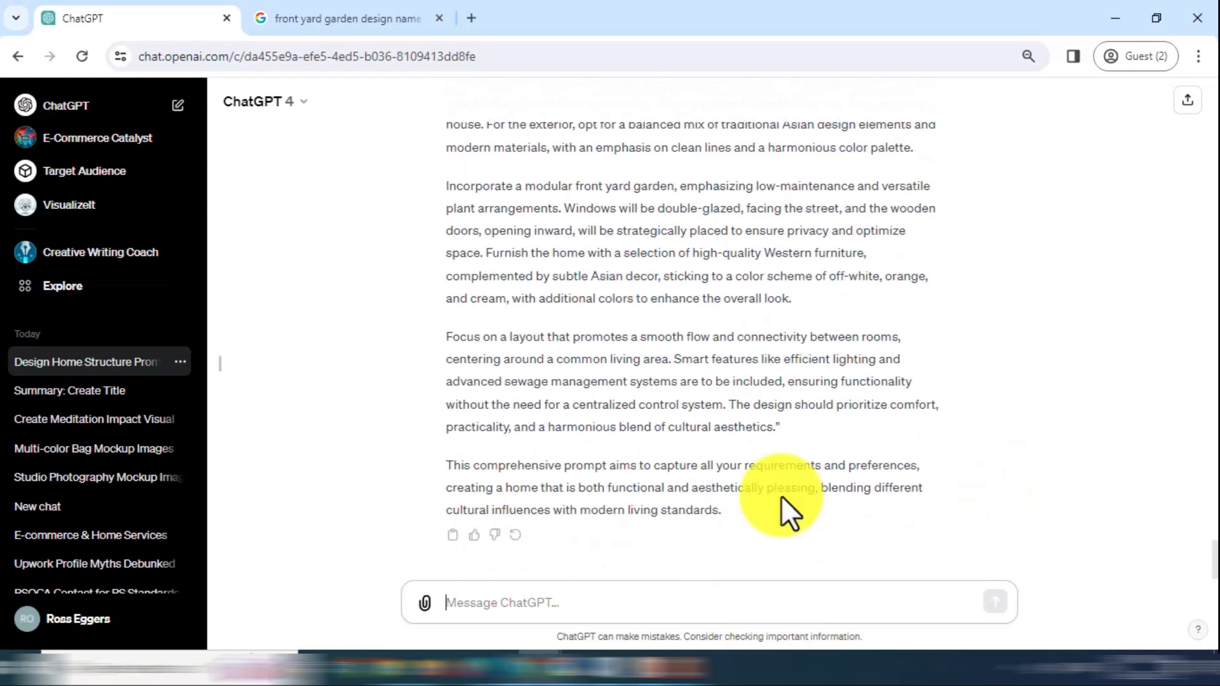
left_click(641, 604)
scroll(656, 561, "up", 3)
scroll(656, 562, "up", 2)
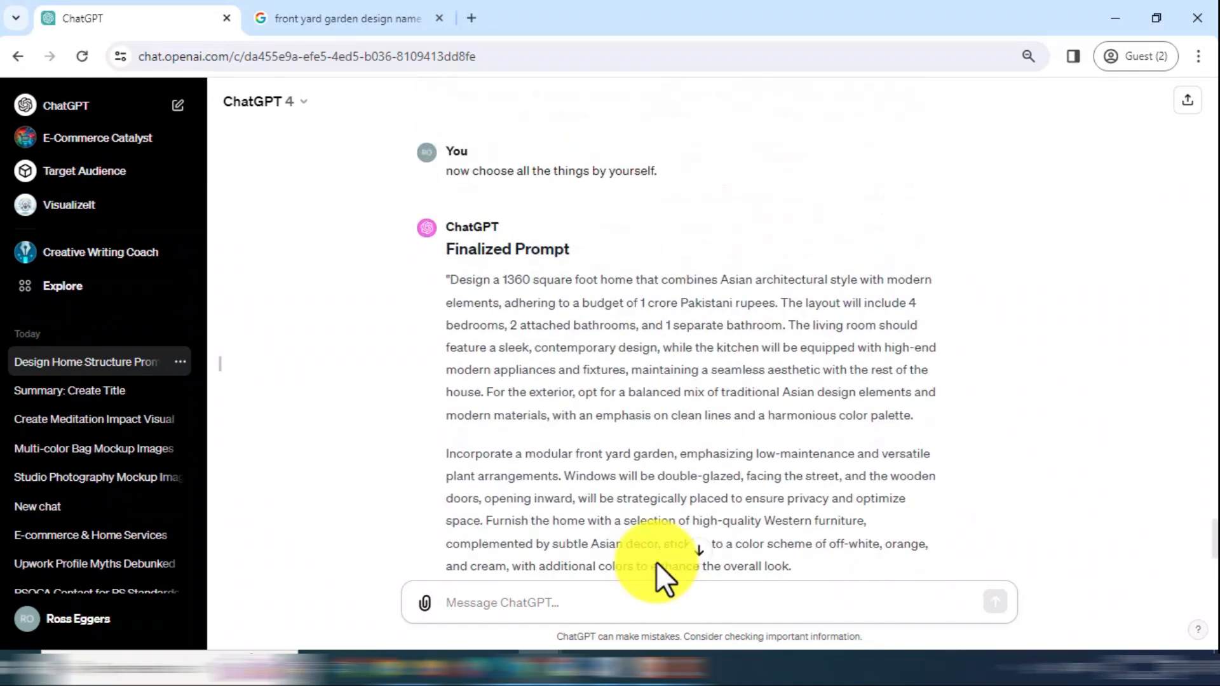
scroll(658, 566, "down", 5)
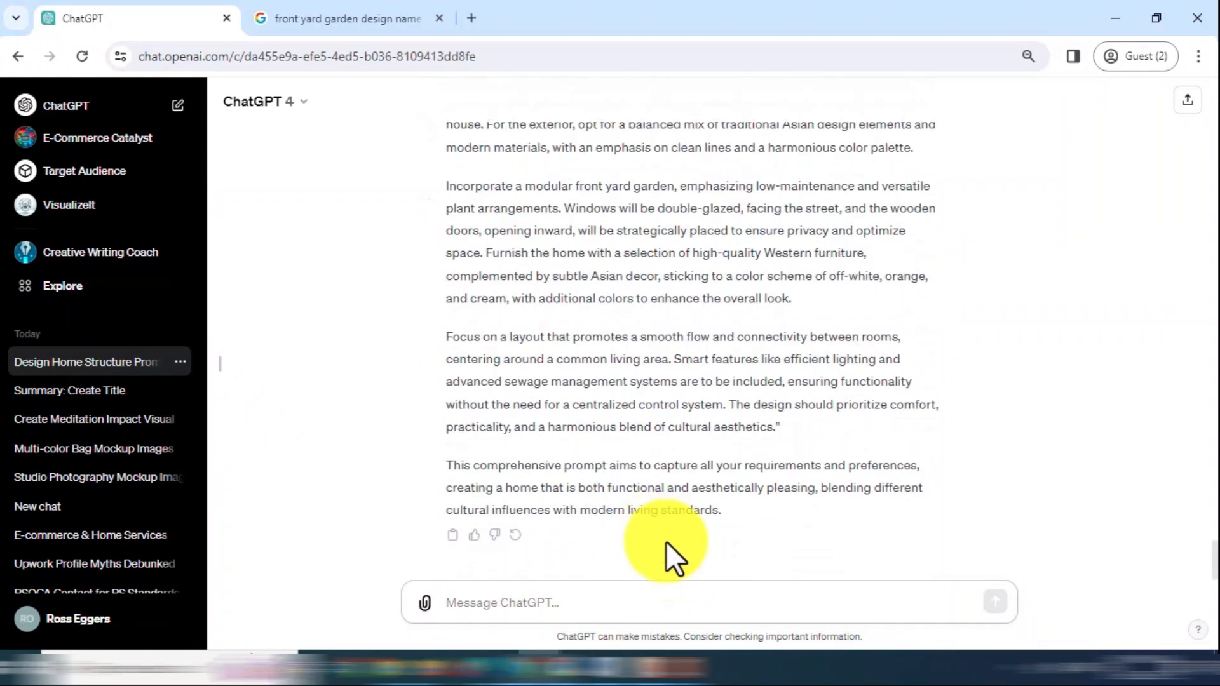